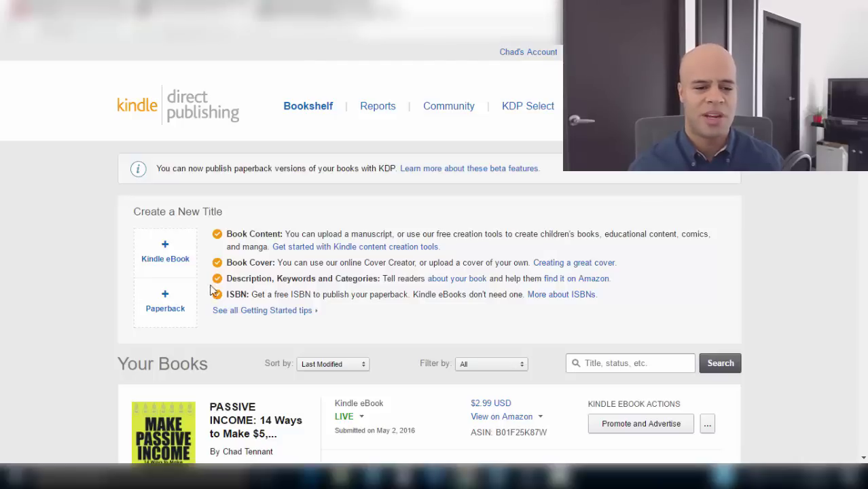
# Start a paperback edition of the Kindle eBook PASSIVE INCOME: 14 Ways to Make $5,... and go through its Paperback Details
pyautogui.scroll(-3, 175, 305)
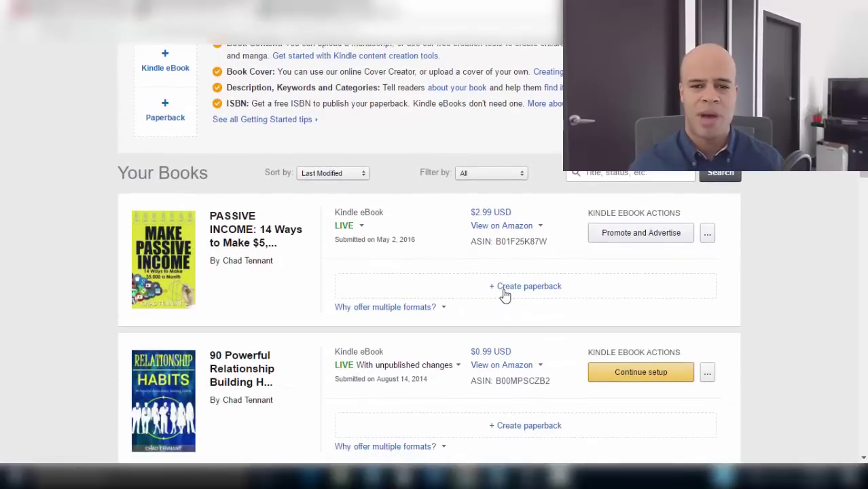
pyautogui.click(506, 292)
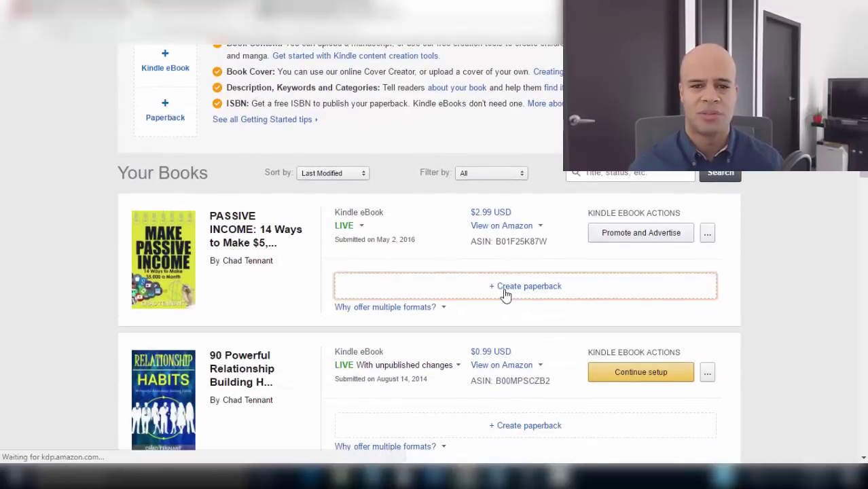
pyautogui.scroll(-2, 300, 265)
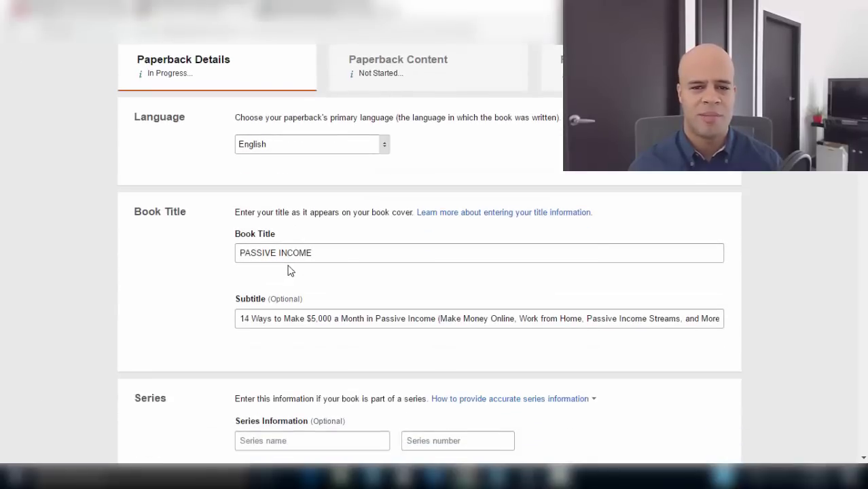
pyautogui.scroll(-3, 288, 270)
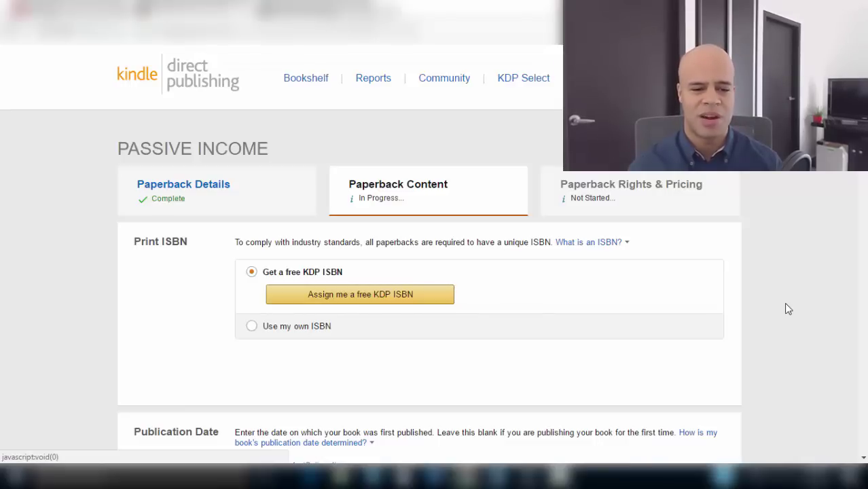
# Examine the Paperback Content settings: print ISBN, publication date, paper type, trim size, bleed, cover finish, manuscript and book cover
pyautogui.scroll(-2, 785, 305)
pyautogui.scroll(-2, 786, 309)
pyautogui.scroll(-3, 788, 309)
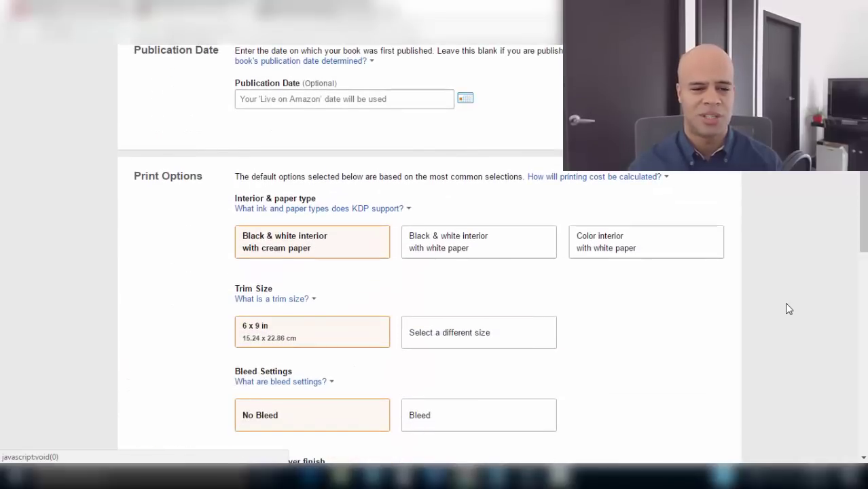
pyautogui.scroll(-1, 788, 309)
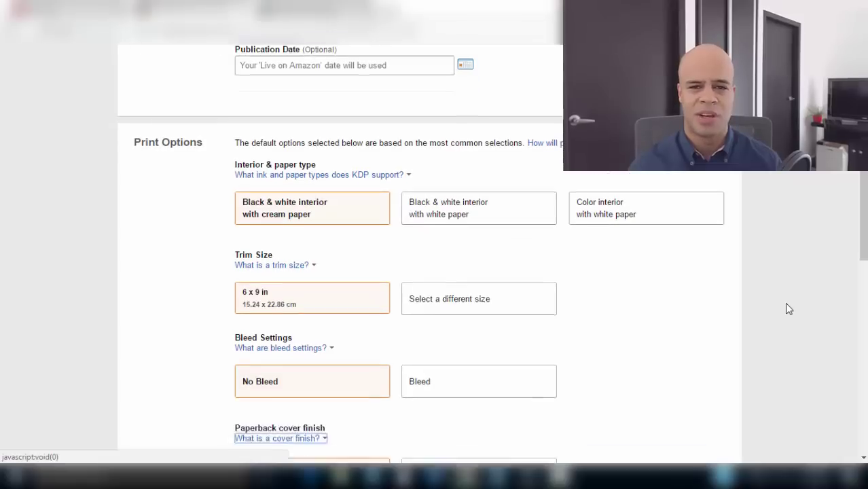
pyautogui.scroll(-1, 787, 309)
pyautogui.scroll(-2, 787, 309)
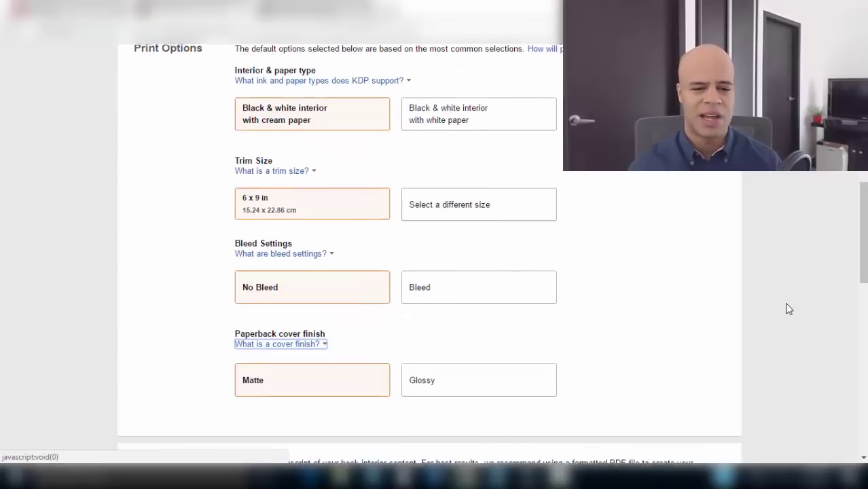
pyautogui.scroll(-1, 787, 309)
pyautogui.scroll(-3, 788, 308)
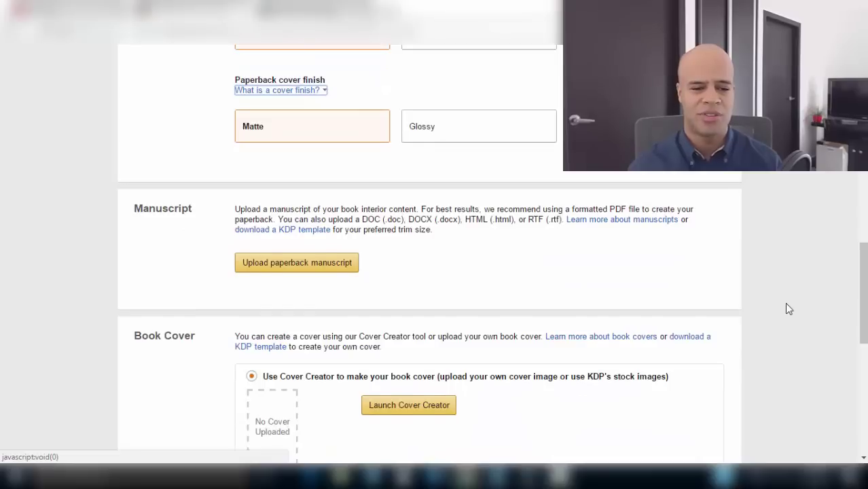
pyautogui.scroll(-3, 787, 309)
pyautogui.scroll(-1, 788, 309)
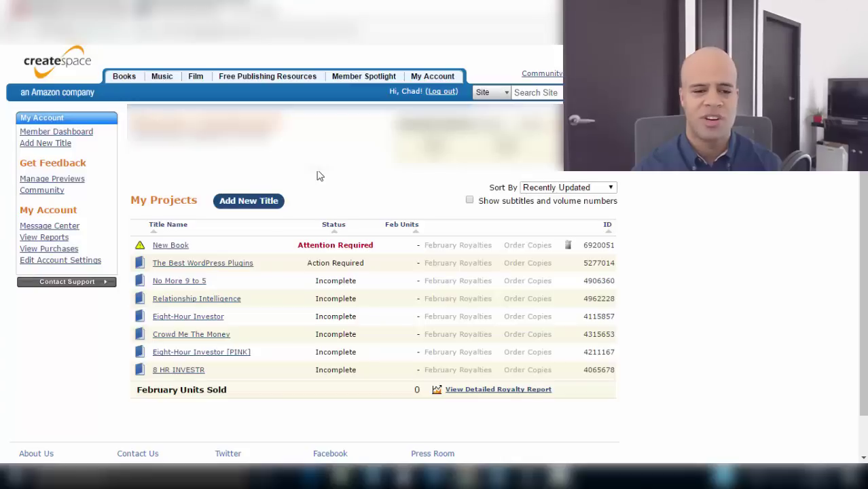
# Switch to CreateSpace and start a new paperback project named YouTube Success
pyautogui.click(248, 203)
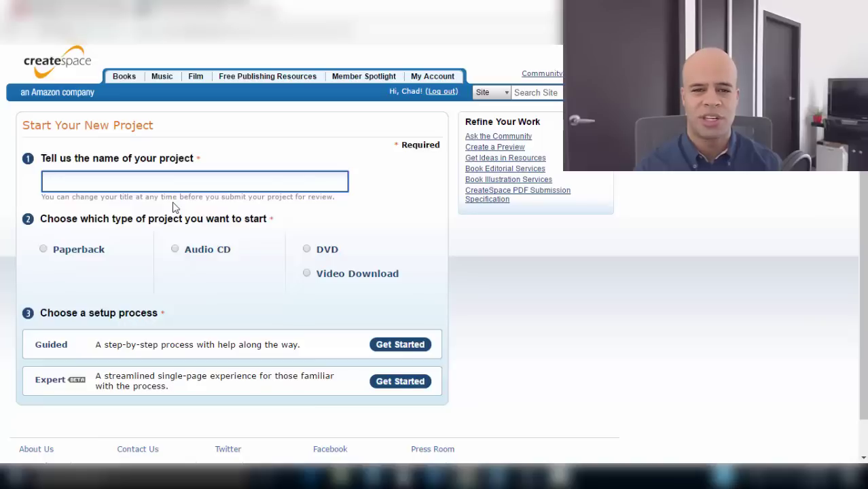
pyautogui.write('YouTube Success')
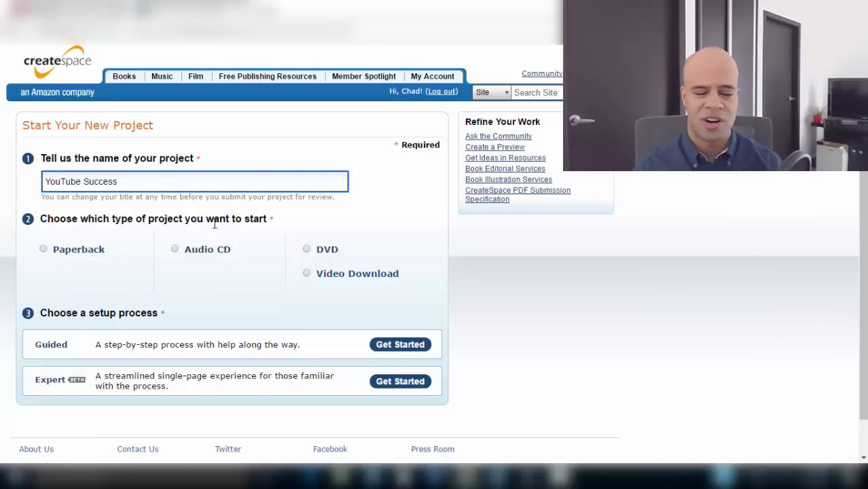
pyautogui.click(43, 248)
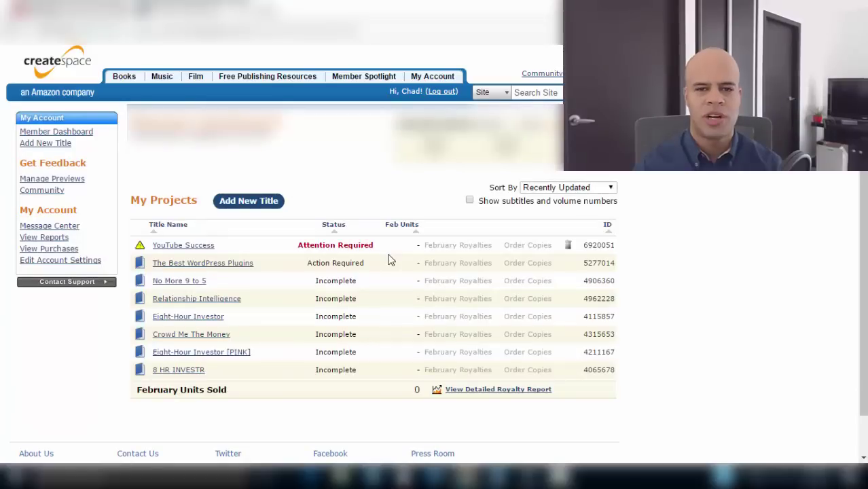
# Open the YouTube Success project, go through its Title Information, save it and continue to the ISBN setup
pyautogui.click(182, 247)
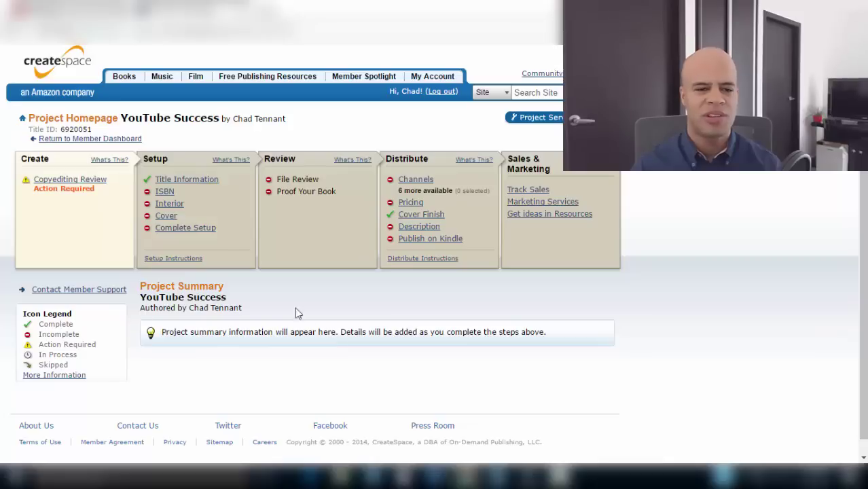
pyautogui.click(189, 183)
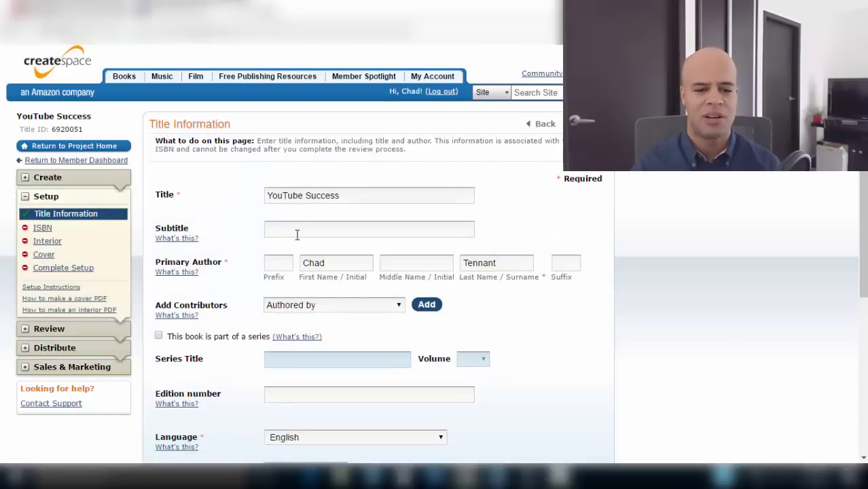
pyautogui.scroll(-1, 319, 217)
pyautogui.scroll(-1, 336, 203)
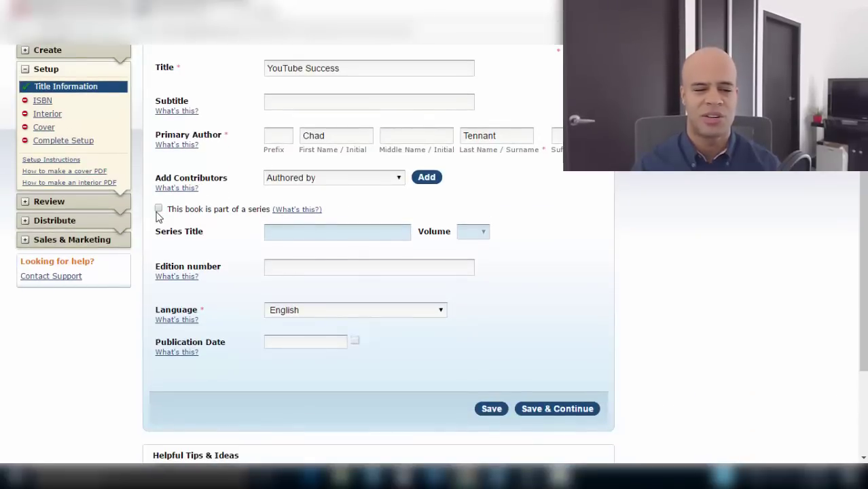
pyautogui.scroll(-1, 288, 268)
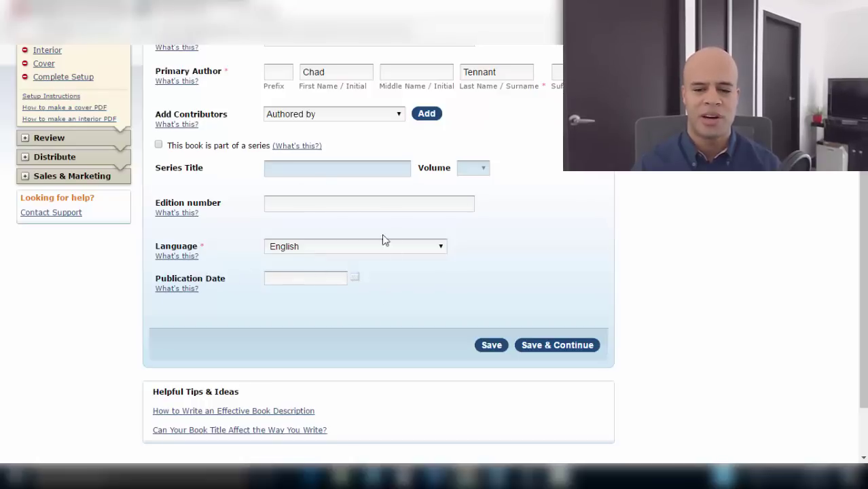
pyautogui.click(548, 353)
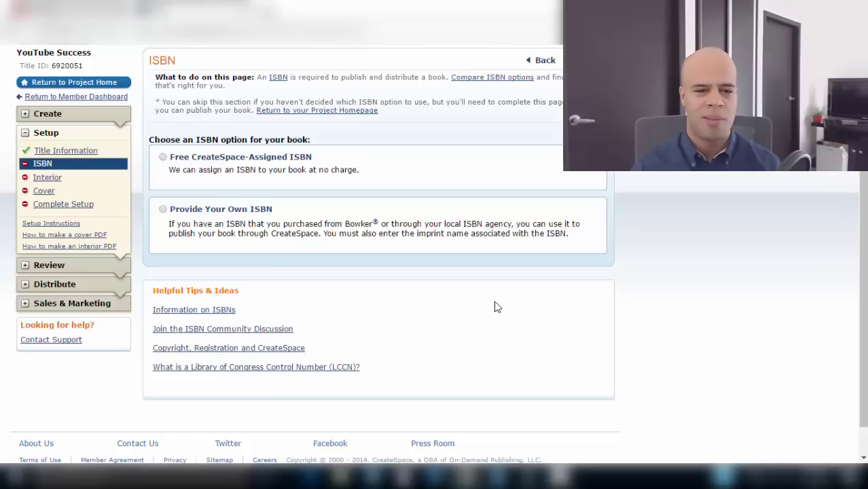
# Choose the Free CreateSpace-Assigned ISBN option and assign it to the book
pyautogui.click(163, 159)
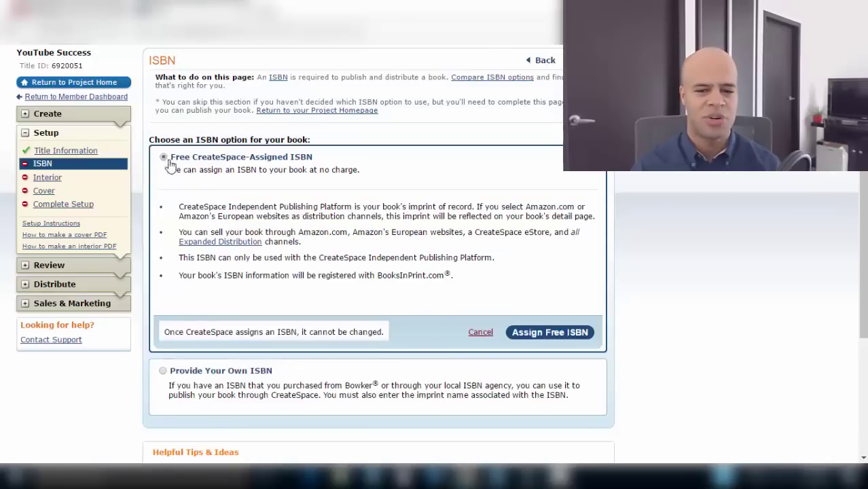
pyautogui.click(556, 333)
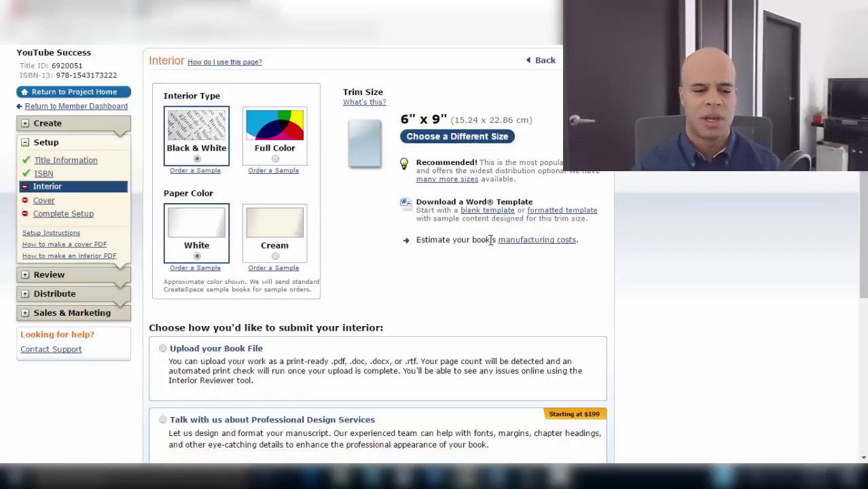
# Choose Upload your Book File as the way to submit the interior and save the interior settings
pyautogui.scroll(-3, 490, 240)
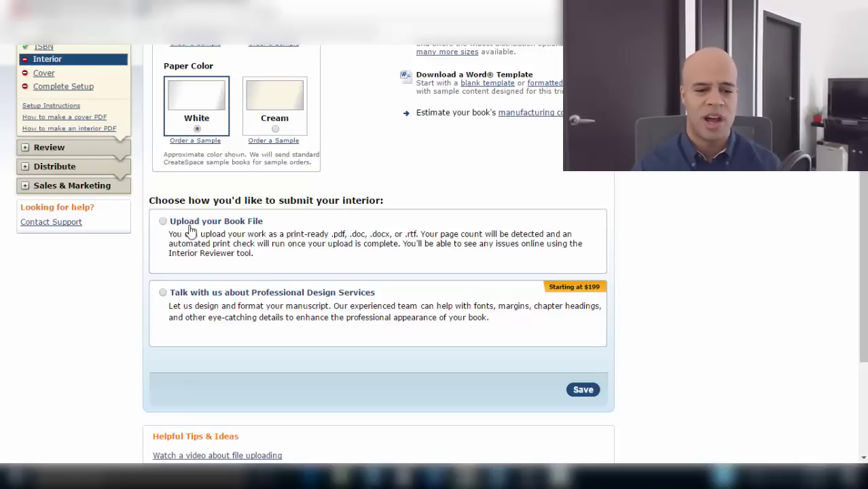
pyautogui.click(163, 221)
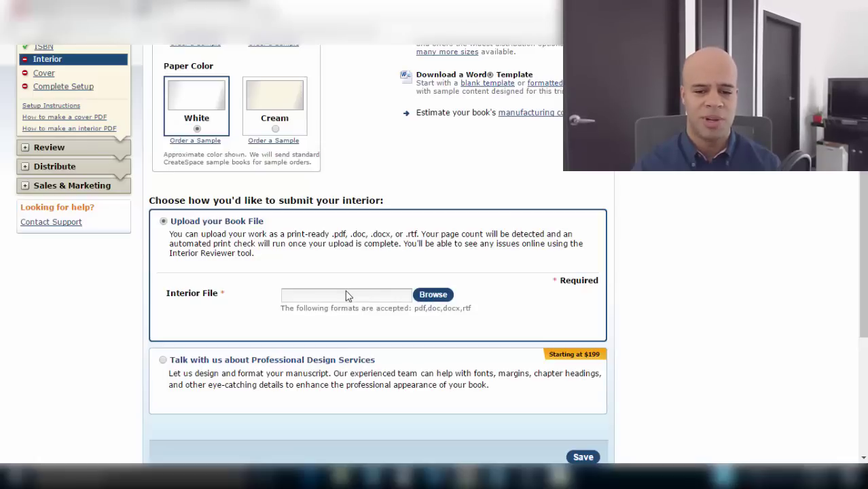
pyautogui.scroll(-1, 581, 362)
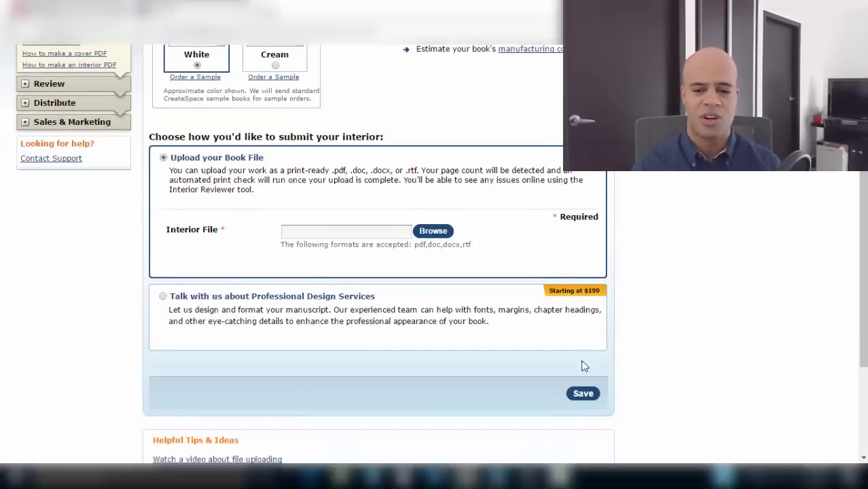
pyautogui.click(581, 395)
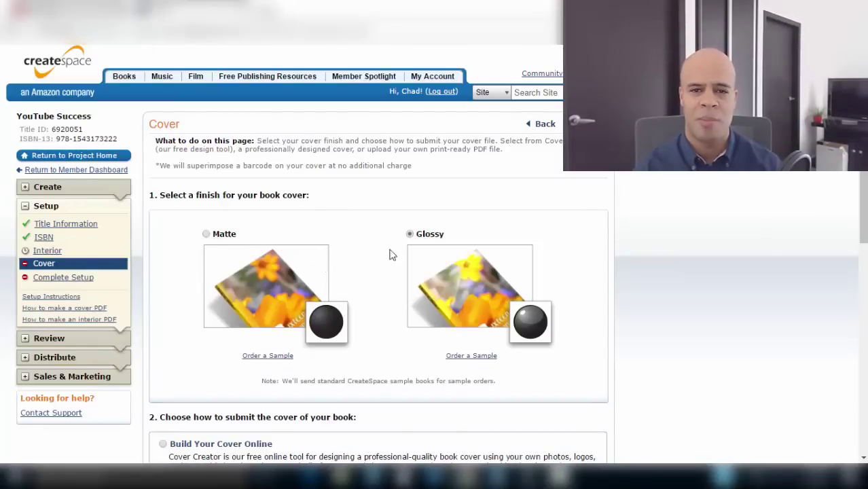
# Compare the cover submission options and choose Upload a Print-Ready PDF Cover
pyautogui.scroll(-3, 365, 259)
pyautogui.scroll(-2, 365, 259)
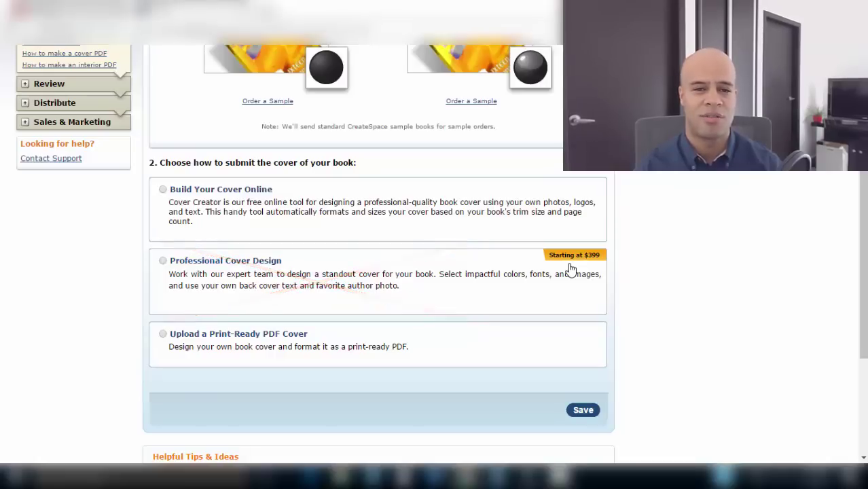
pyautogui.click(358, 343)
pyautogui.scroll(-1, 359, 343)
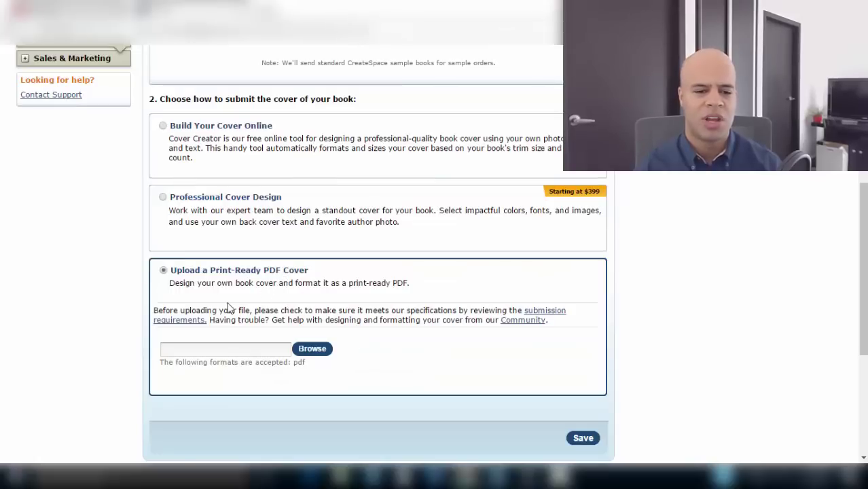
pyautogui.scroll(-2, 246, 352)
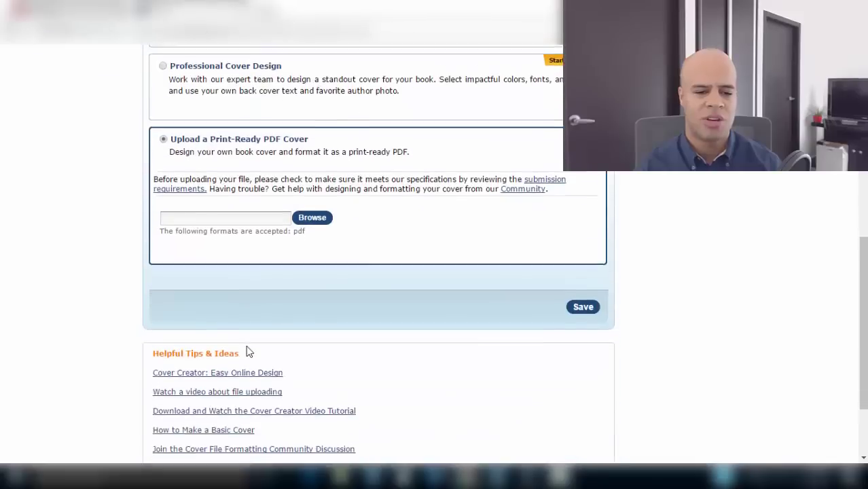
pyautogui.scroll(-1, 248, 351)
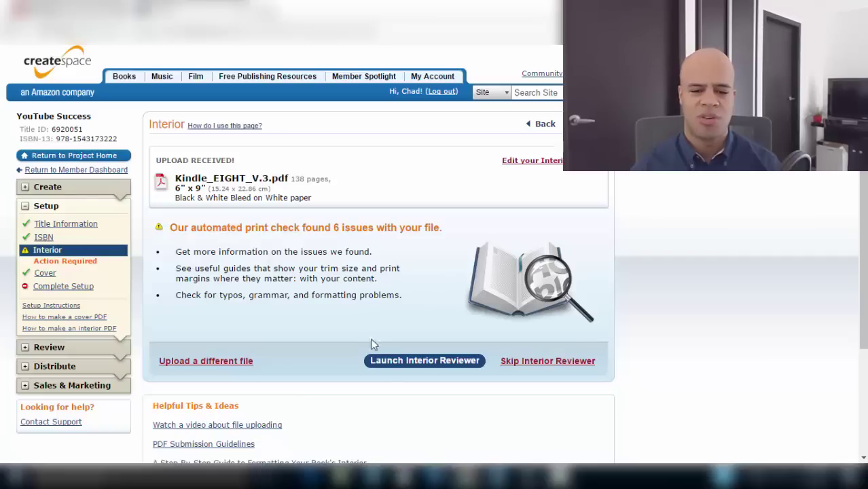
# Launch the Interior Reviewer for YouTube Success and page through the uploaded interior
pyautogui.click(453, 366)
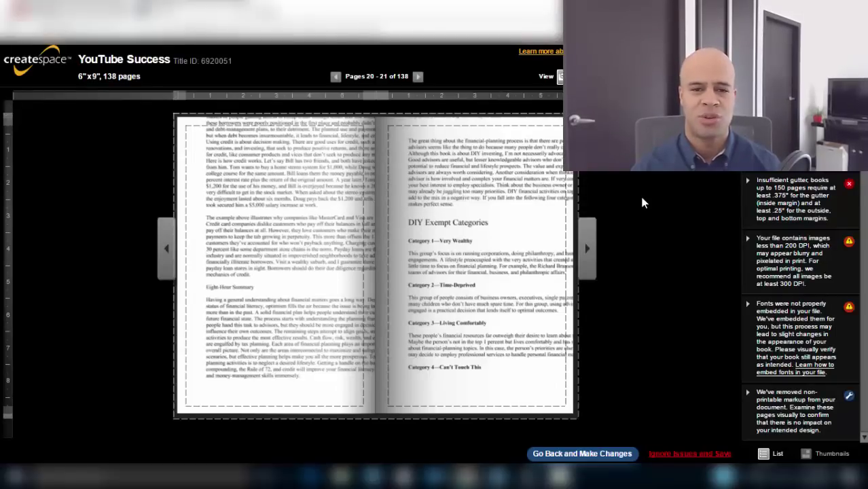
pyautogui.click(587, 248)
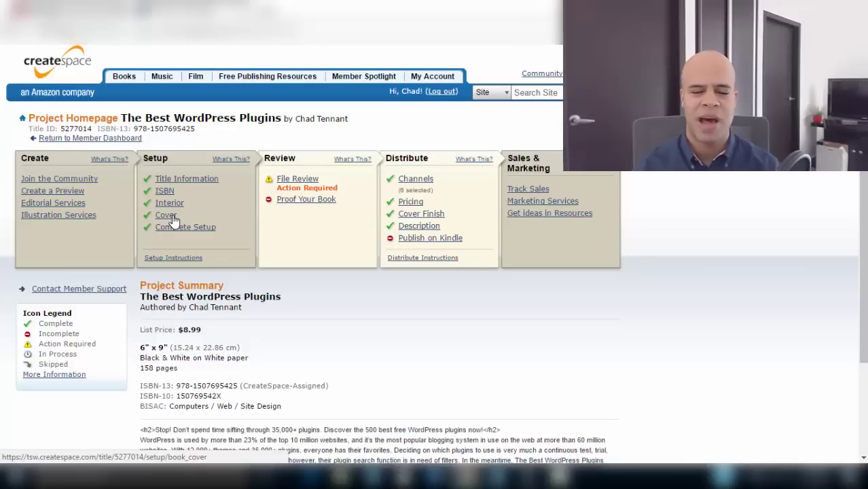
# Check the review status of The Best WordPress Plugins project and examine its standard and expanded distribution channels
pyautogui.click(299, 187)
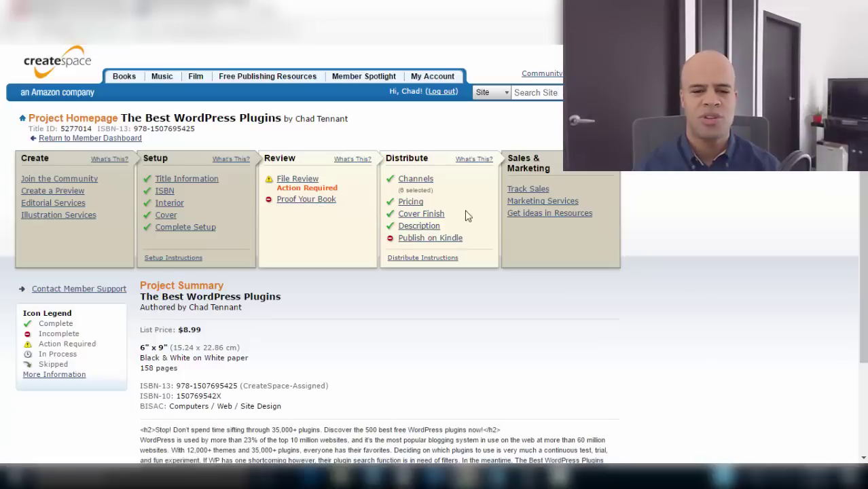
pyautogui.click(421, 184)
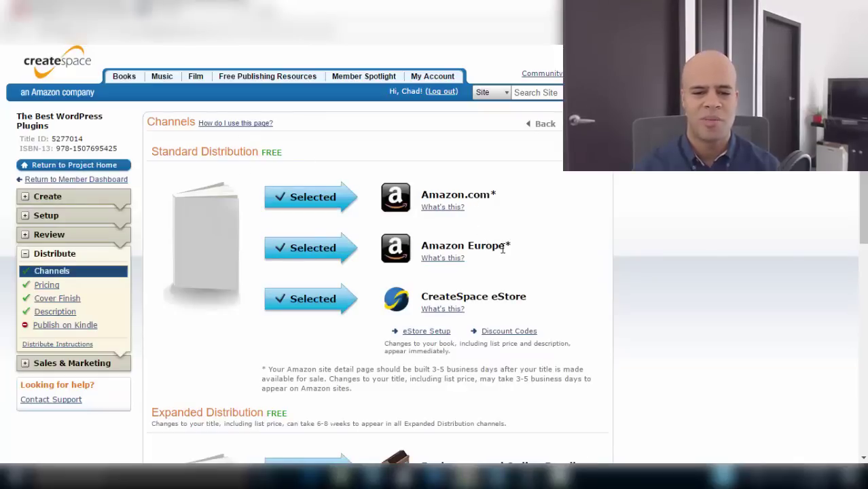
pyautogui.scroll(-2, 344, 234)
pyautogui.scroll(-1, 343, 234)
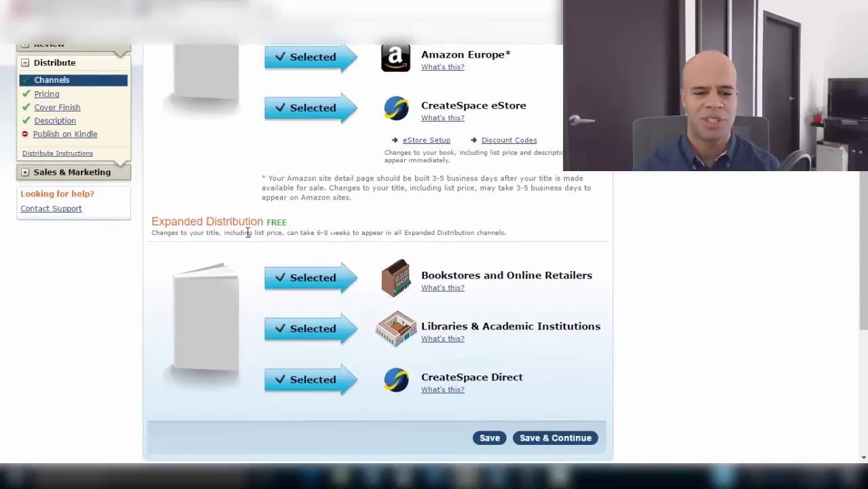
pyautogui.scroll(-1, 350, 231)
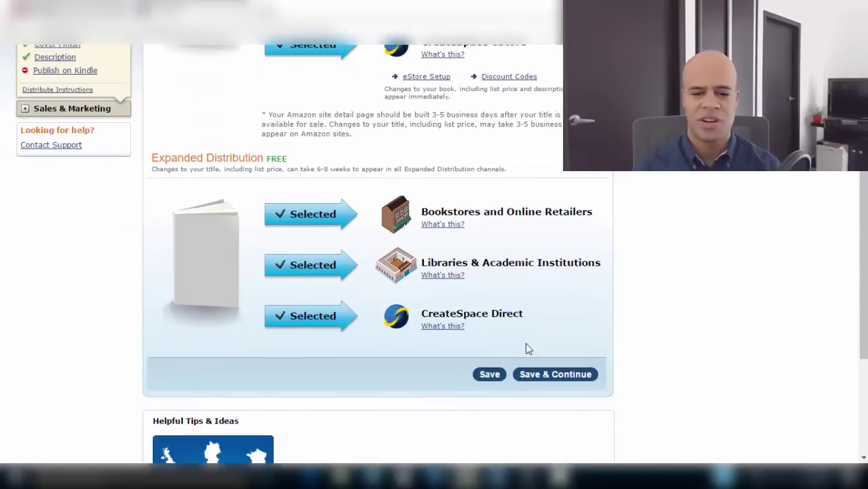
# Save the channel selection, continue to Pricing and look over the list prices and royalties
pyautogui.click(563, 375)
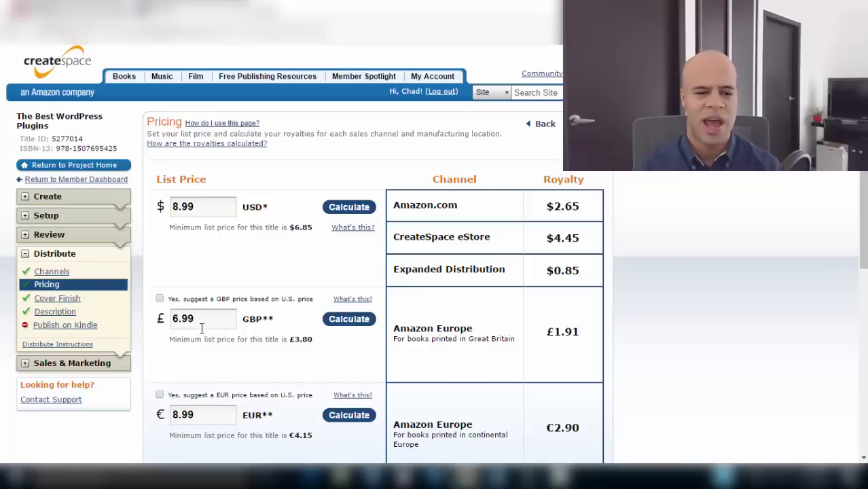
pyautogui.scroll(-1, 261, 251)
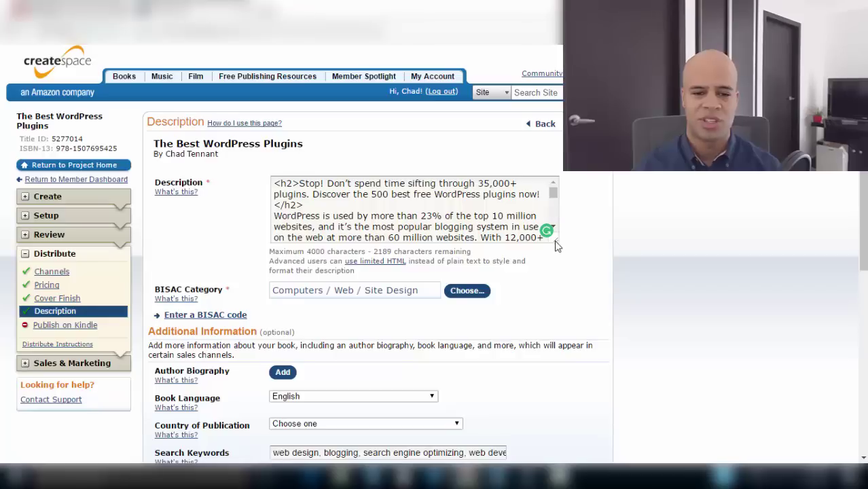
# Enlarge the book's Description field and read through its HTML-formatted text to the end
pyautogui.moveTo(555, 246); pyautogui.dragTo(572, 327)
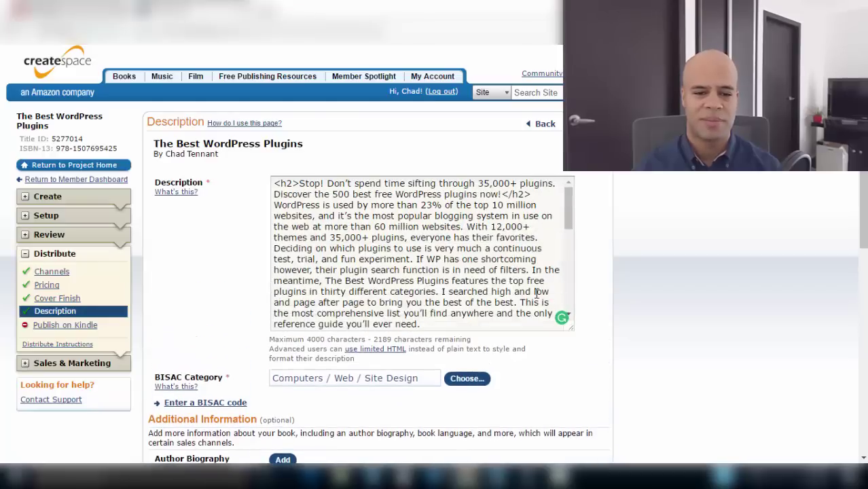
pyautogui.scroll(-3, 536, 292)
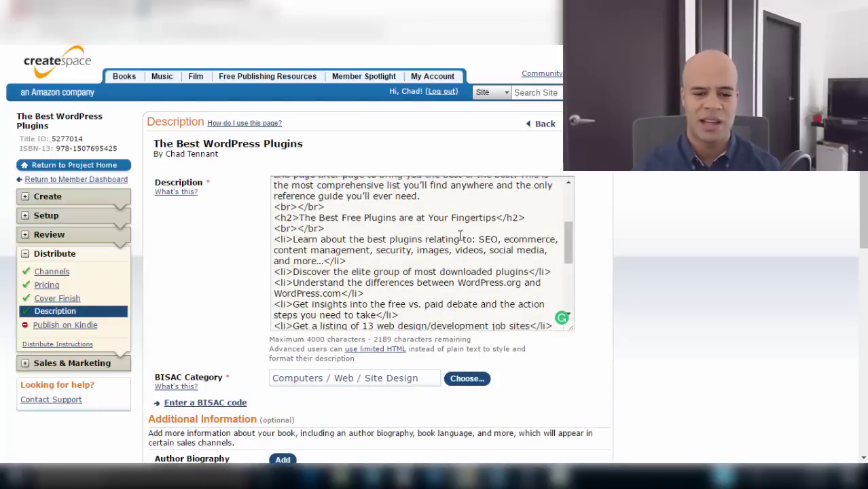
pyautogui.scroll(-5, 318, 226)
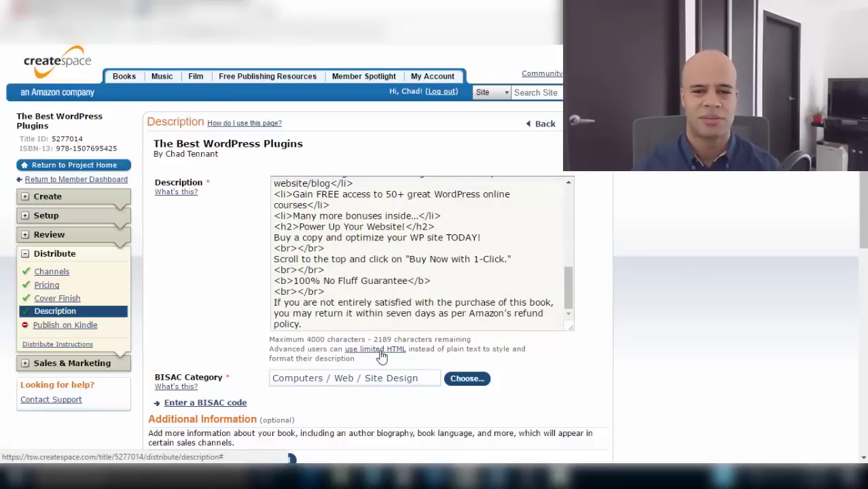
# Open the BISAC category chooser, browse the Computers subcategories and look over the optional additional book information
pyautogui.scroll(-2, 466, 276)
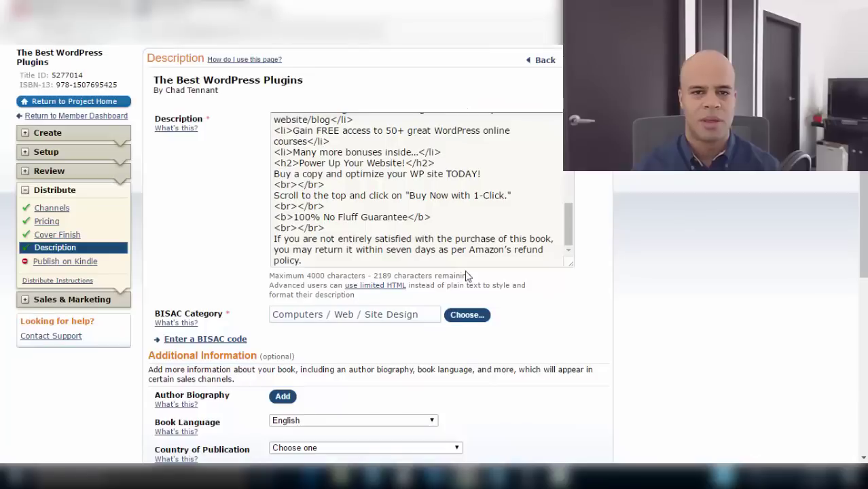
pyautogui.click(475, 316)
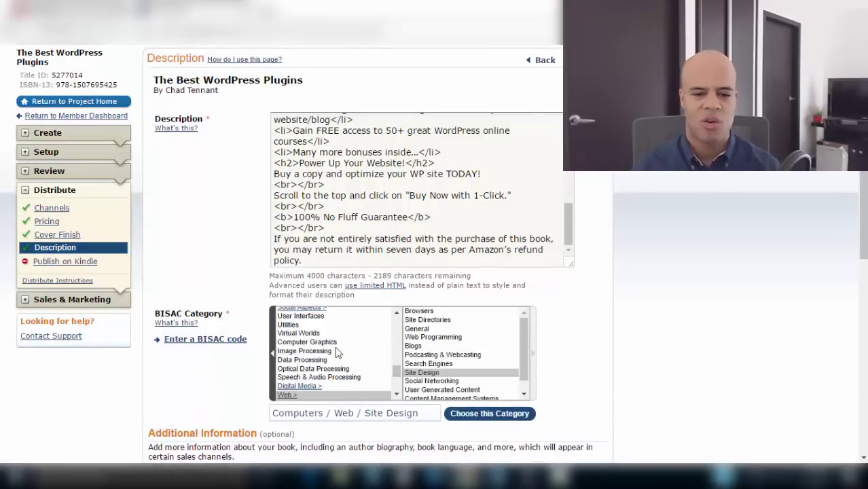
pyautogui.scroll(-5, 384, 356)
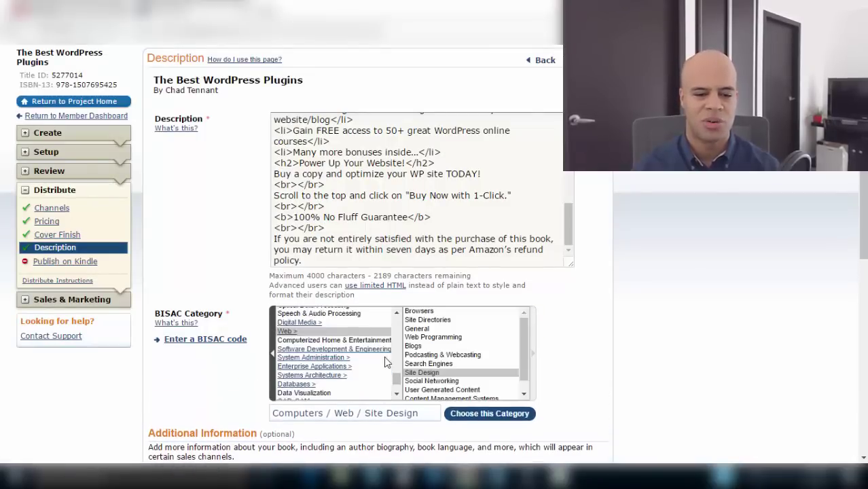
pyautogui.scroll(-1, 494, 367)
pyautogui.scroll(-2, 566, 363)
pyautogui.scroll(-5, 565, 360)
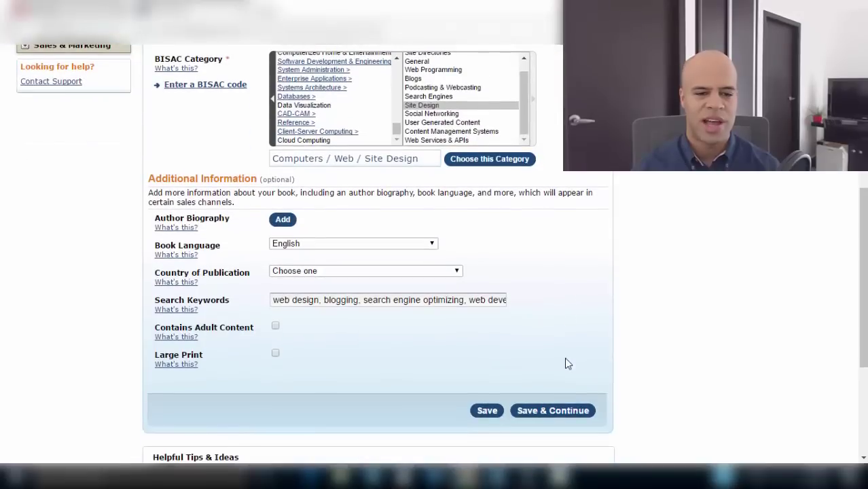